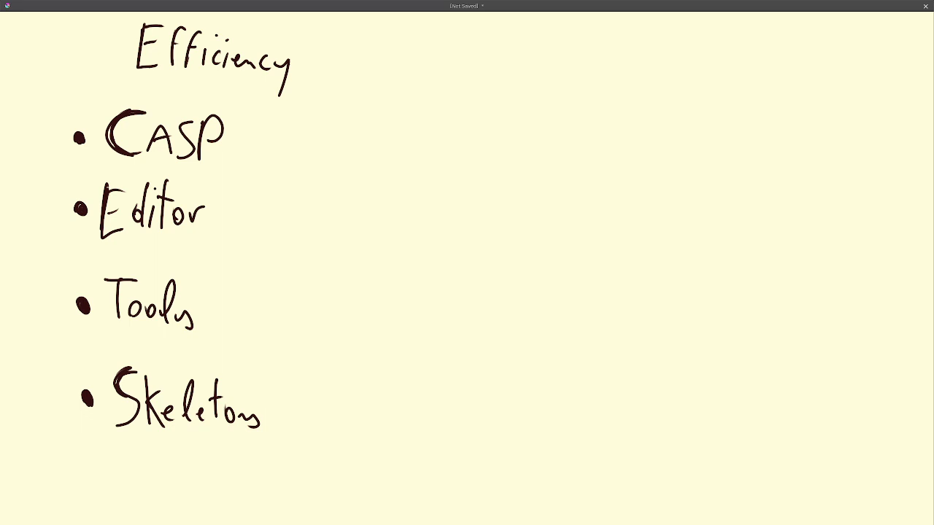
- Circle CASP and Editor in red on the Efficiency list
mouse_move(133, 94)
left_mouse_down()
mouse_move(80, 119)
mouse_move(218, 170)
mouse_move(146, 96)
mouse_move(118, 98)
left_mouse_up()
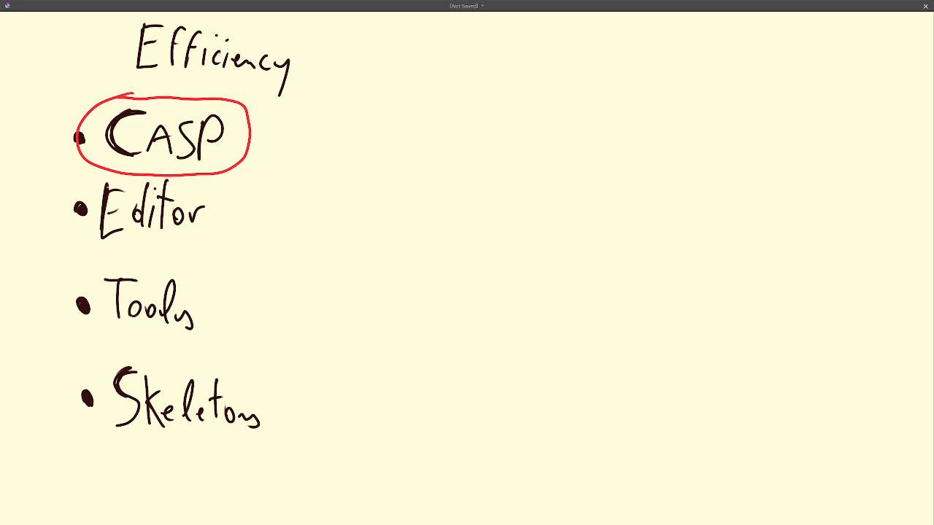
mouse_move(94, 167)
left_mouse_down()
mouse_move(235, 222)
mouse_move(202, 175)
left_mouse_up()
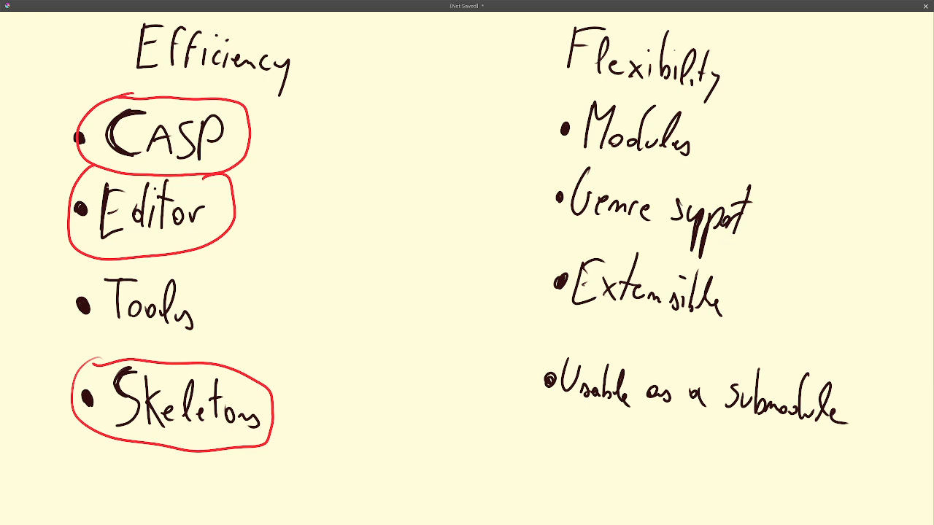
- Circle Modules in red and draw a red arrow linking it to CASP
mouse_move(606, 89)
left_mouse_down()
mouse_move(542, 133)
mouse_move(733, 153)
mouse_move(587, 91)
left_mouse_up()
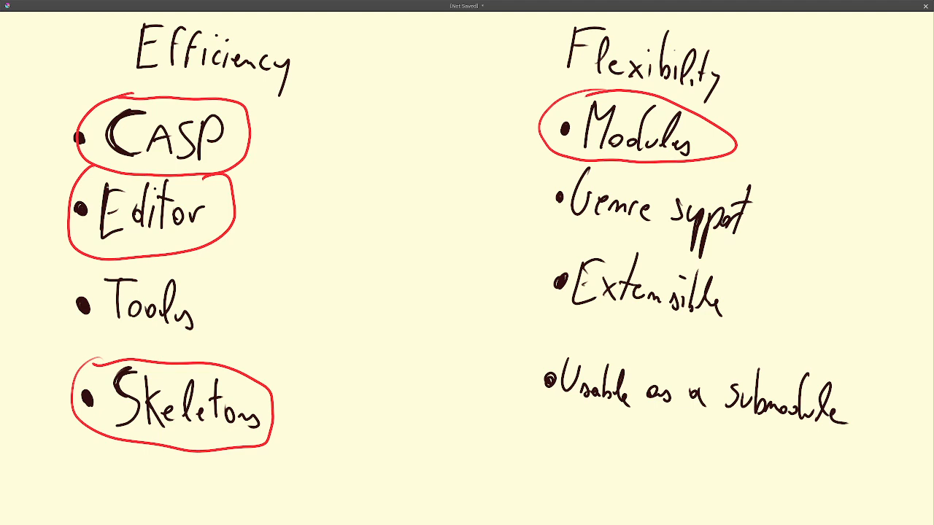
left_click_drag(538, 128, 245, 142)
left_click_drag(245, 143, 308, 156)
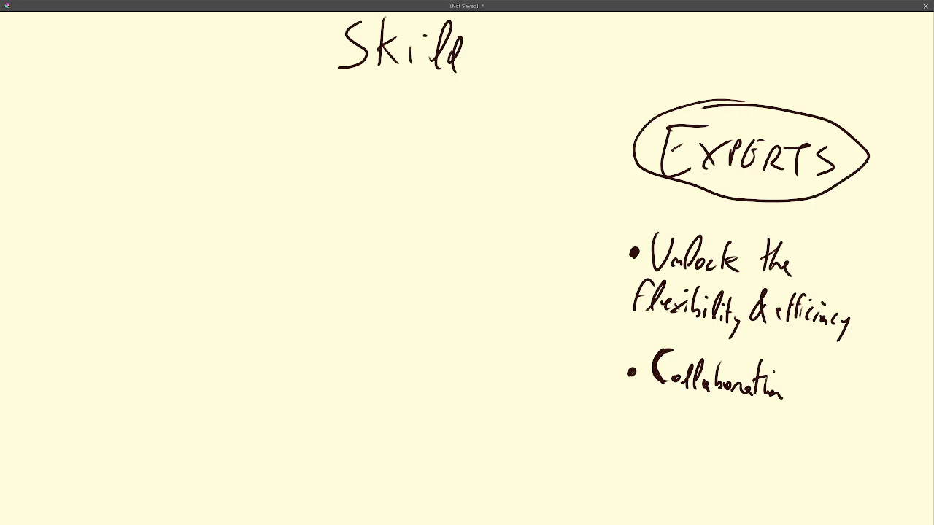
- Ring EXPERTS in red on the Skill page
left_click_drag(730, 95, 718, 96)
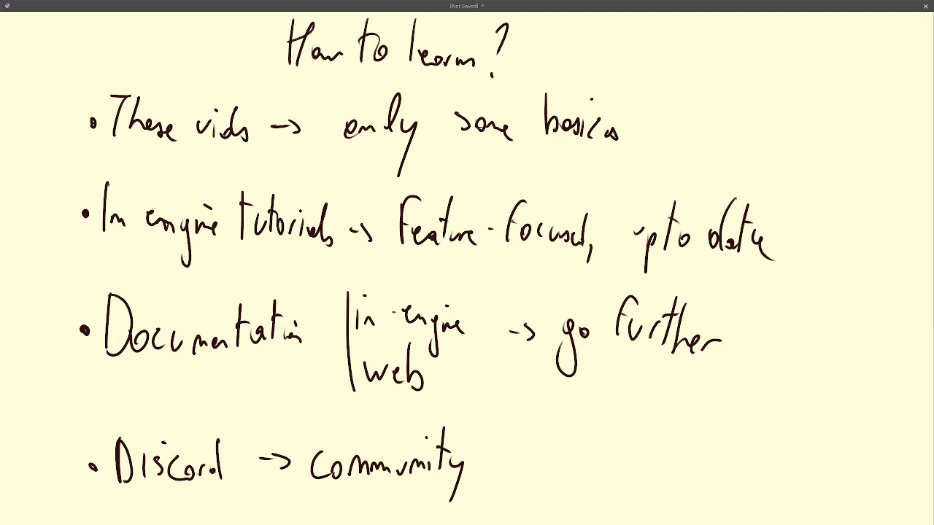
- Circle In engine tutorials and Discord in red and underline the word web
mouse_move(116, 165)
left_mouse_down()
mouse_move(197, 264)
mouse_move(354, 252)
mouse_move(203, 173)
mouse_move(112, 165)
left_mouse_up()
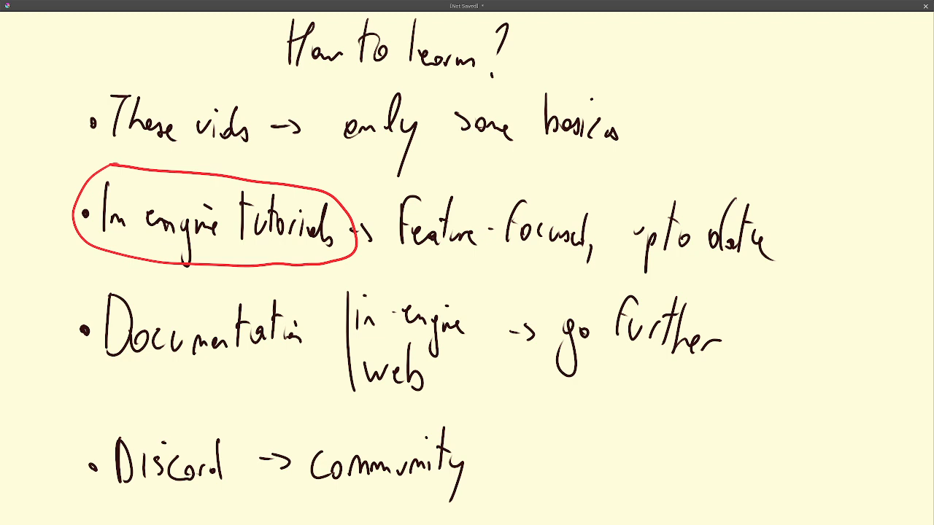
left_click_drag(353, 389, 445, 395)
mouse_move(120, 422)
left_mouse_down()
mouse_move(91, 493)
mouse_move(248, 453)
mouse_move(117, 423)
left_mouse_up()
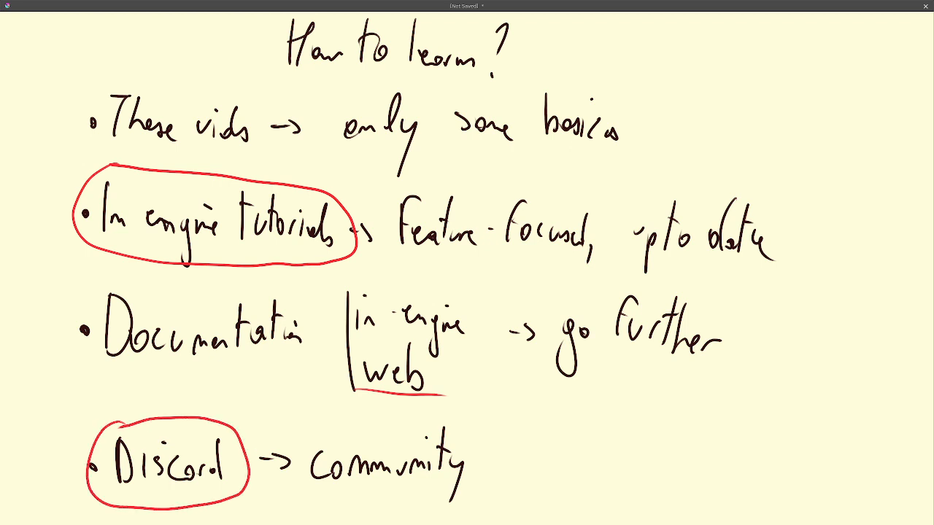